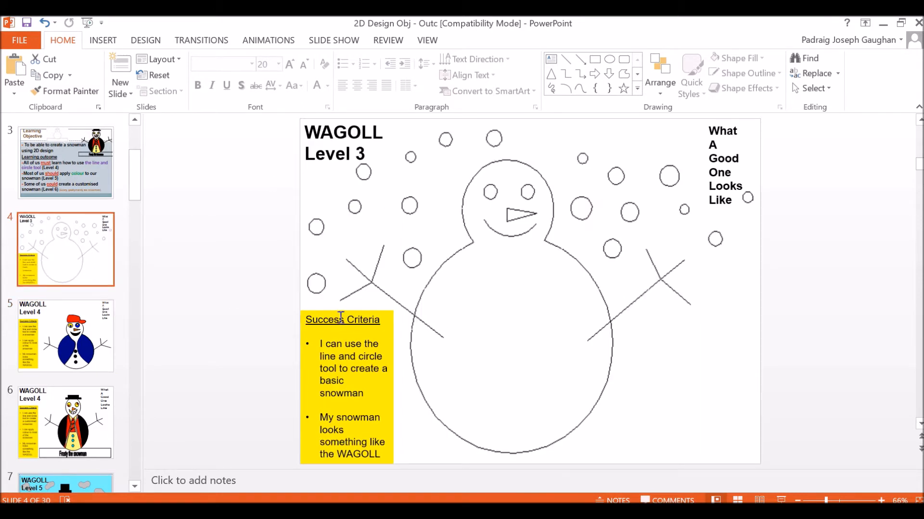
Switch to 2D Design and draw a four-sided outline of connected lines near the page's lower-left corner, leaving a gap at its top-left corner.
{"action": "left_click", "coordinate": [20, 317]}
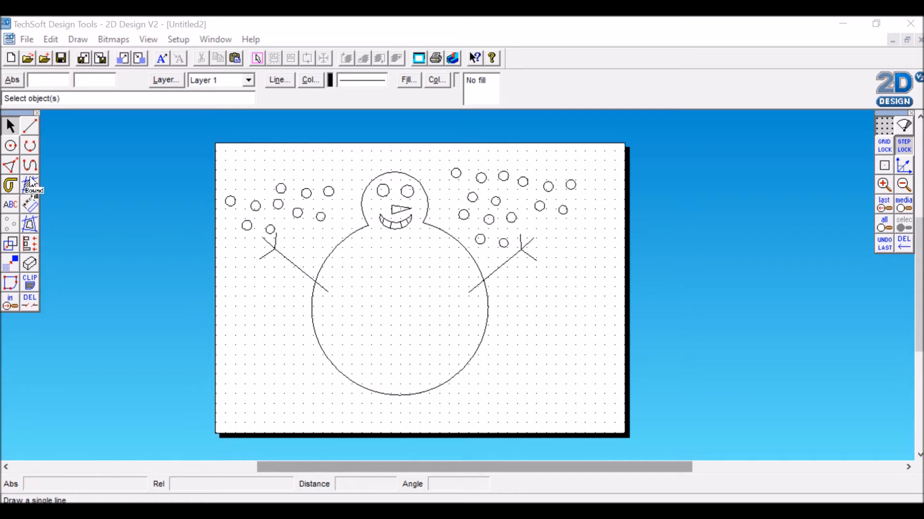
{"action": "left_click", "coordinate": [11, 306]}
{"action": "left_click", "coordinate": [221, 322]}
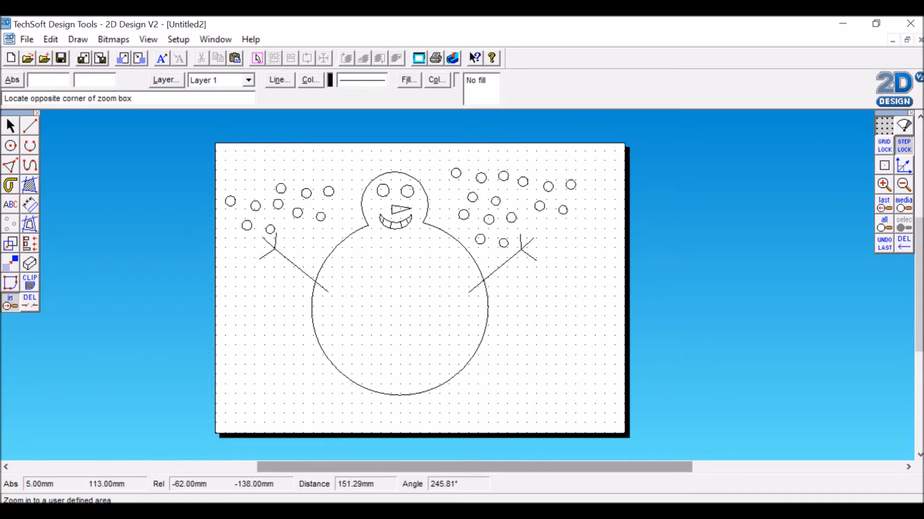
{"action": "left_click", "coordinate": [310, 427]}
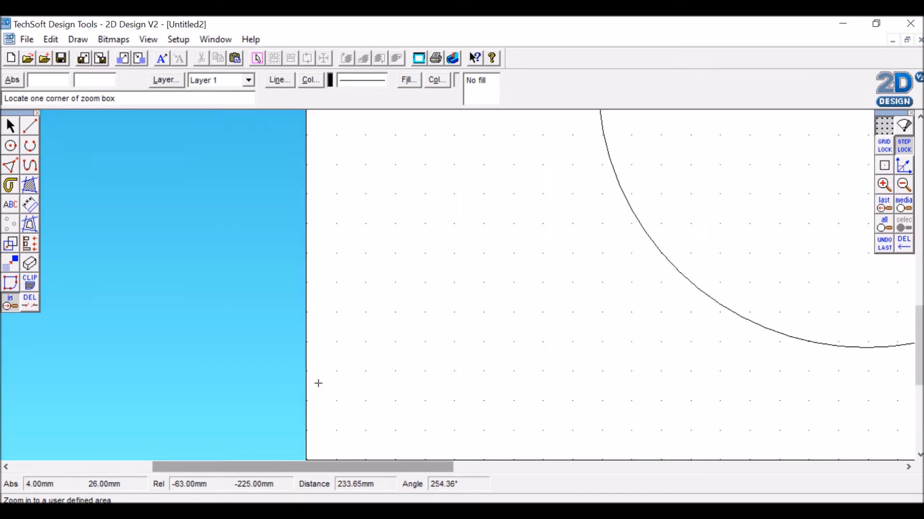
{"action": "mouse_move", "coordinate": [12, 167]}
{"action": "left_mouse_down"}
{"action": "mouse_move", "coordinate": [47, 172]}
{"action": "mouse_move", "coordinate": [30, 165]}
{"action": "left_mouse_up"}
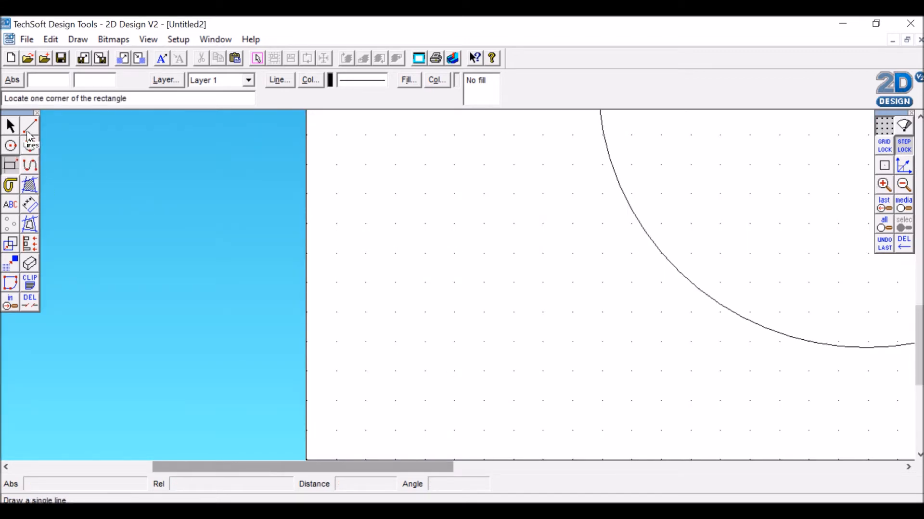
{"action": "left_click_drag", "start_coordinate": [30, 132], "coordinate": [82, 134]}
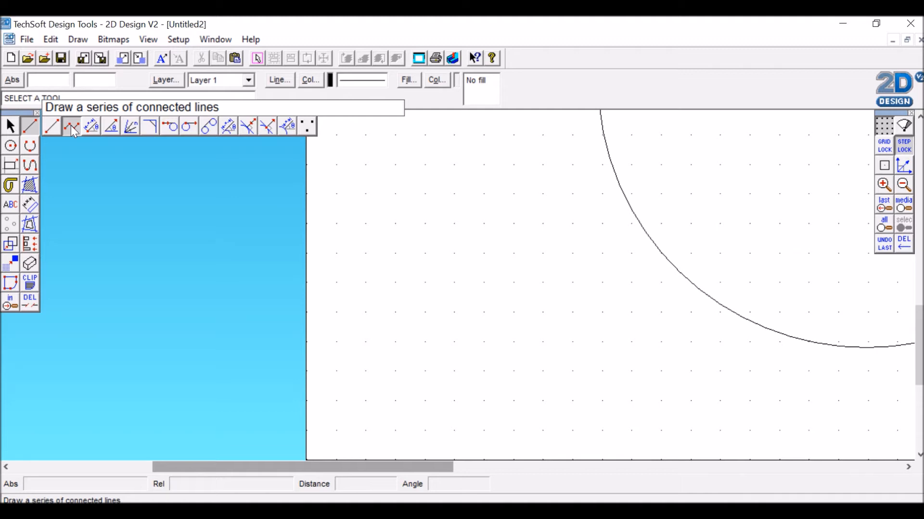
{"action": "left_click_drag", "start_coordinate": [71, 125], "coordinate": [71, 125]}
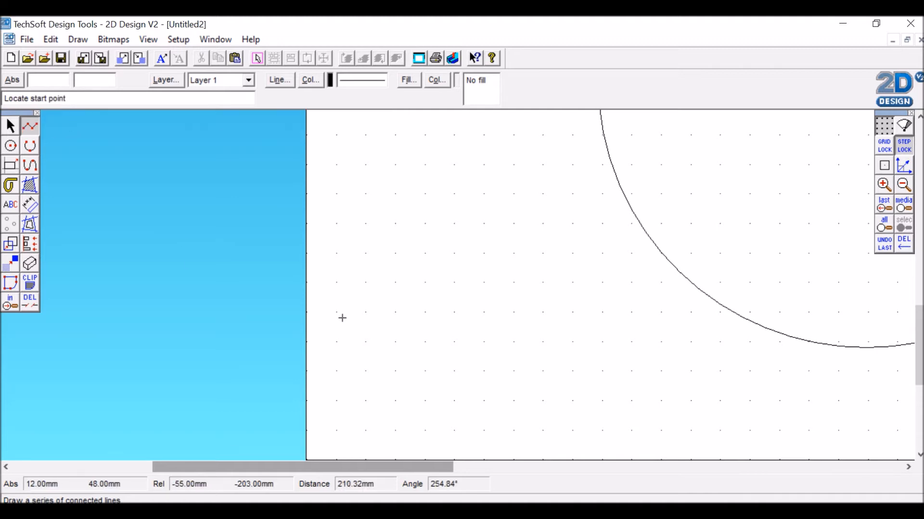
{"action": "left_click", "coordinate": [345, 318]}
{"action": "left_click", "coordinate": [348, 432]}
{"action": "left_click", "coordinate": [573, 427]}
{"action": "left_click", "coordinate": [572, 315]}
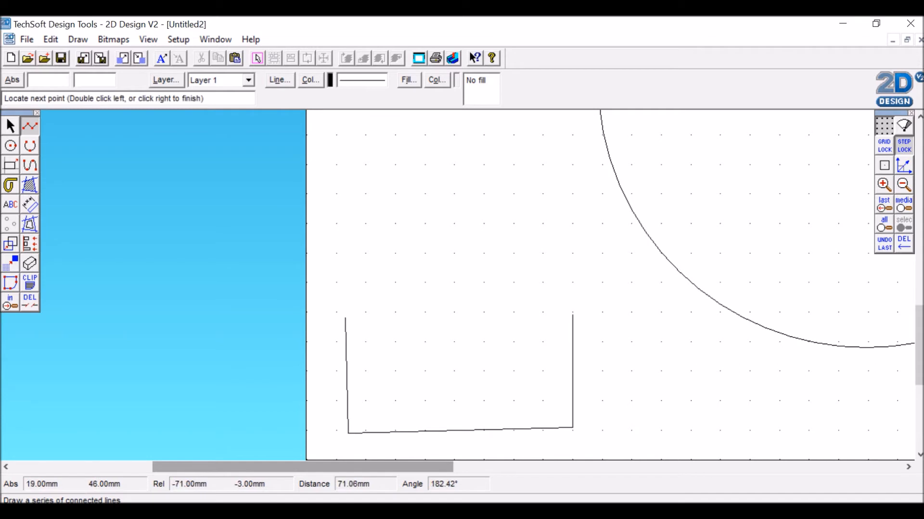
{"action": "double_click", "coordinate": [356, 320]}
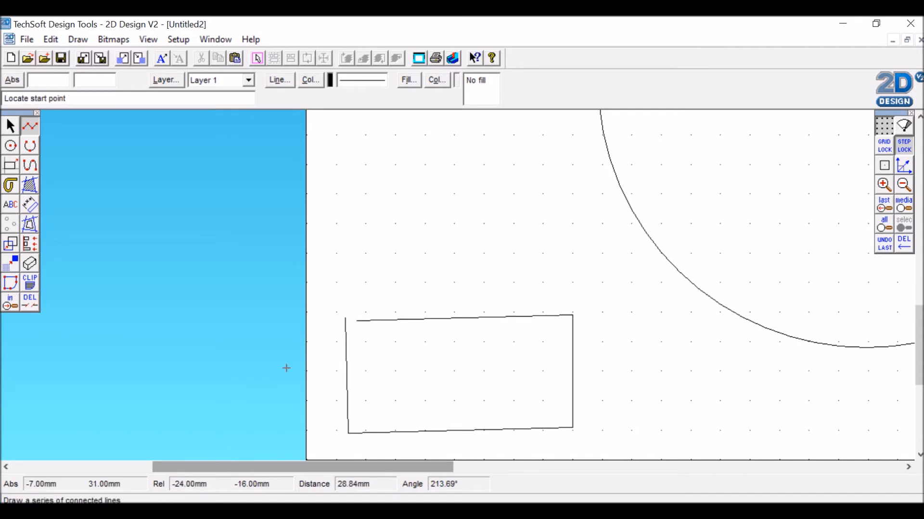
Draw a horizontal rectangle directly above the open outline, with nearly the same width and height.
{"action": "left_click", "coordinate": [13, 175]}
{"action": "left_click", "coordinate": [349, 185]}
{"action": "left_click", "coordinate": [564, 290]}
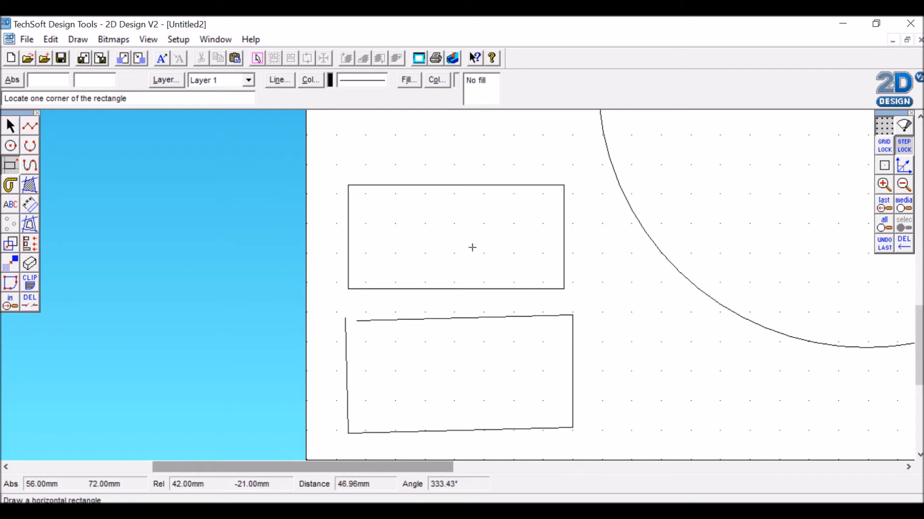
Set the boundary fill to solid red with an invisible line and fill the upper rectangle, without islands.
{"action": "double_click", "coordinate": [28, 189]}
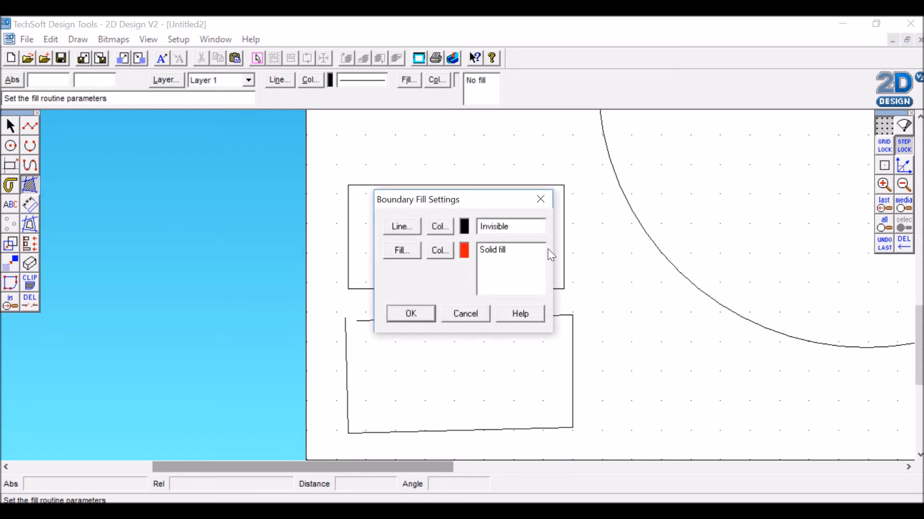
{"action": "left_click", "coordinate": [439, 251]}
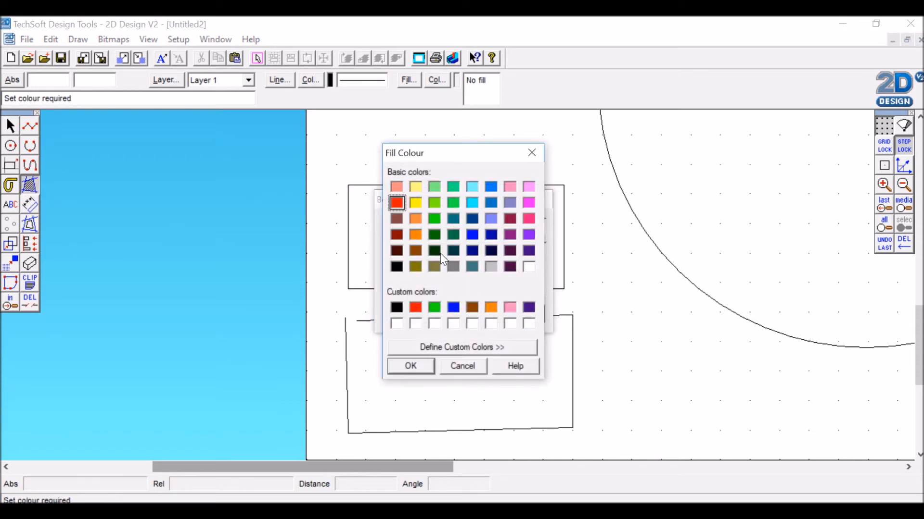
{"action": "left_click", "coordinate": [464, 367]}
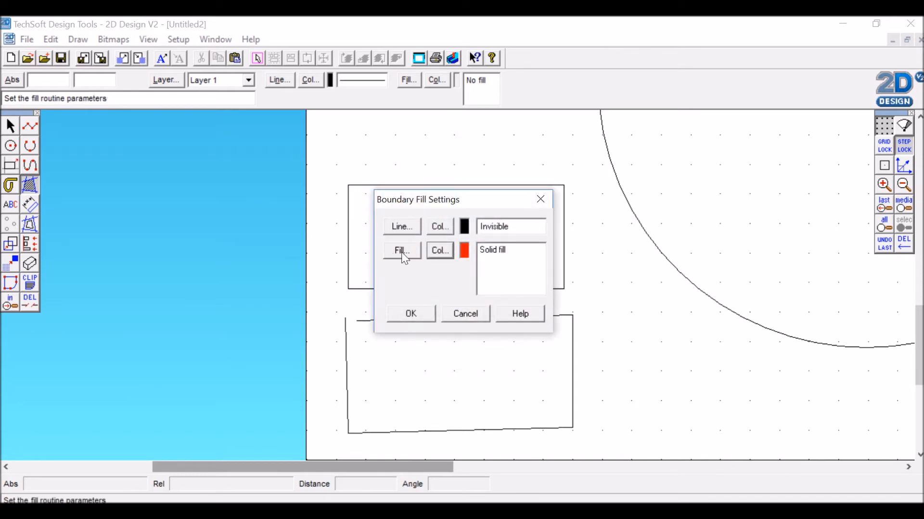
{"action": "left_click_drag", "start_coordinate": [431, 208], "coordinate": [633, 238]}
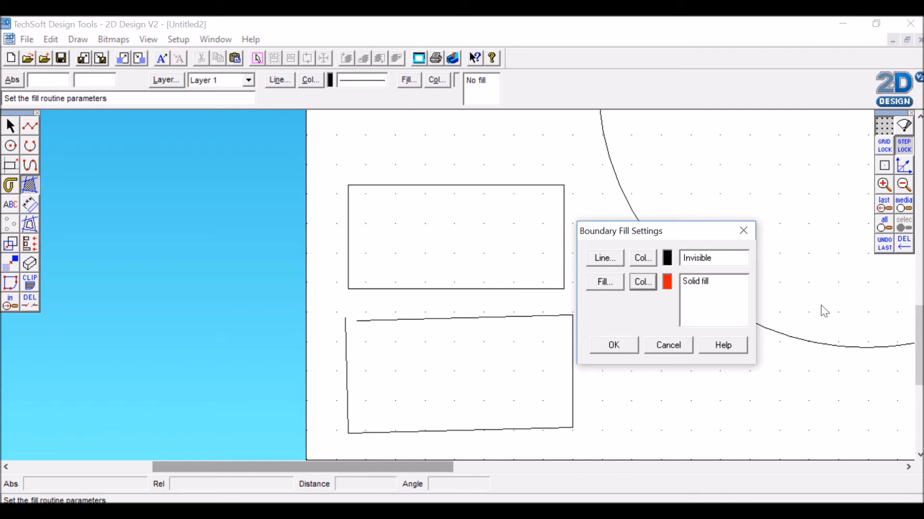
{"action": "left_click", "coordinate": [643, 284]}
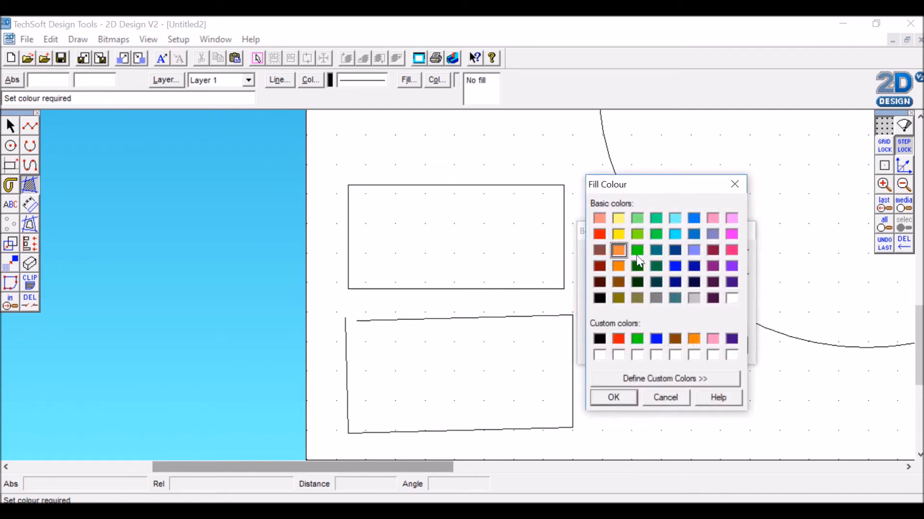
{"action": "left_click", "coordinate": [596, 234]}
{"action": "left_click", "coordinate": [614, 397]}
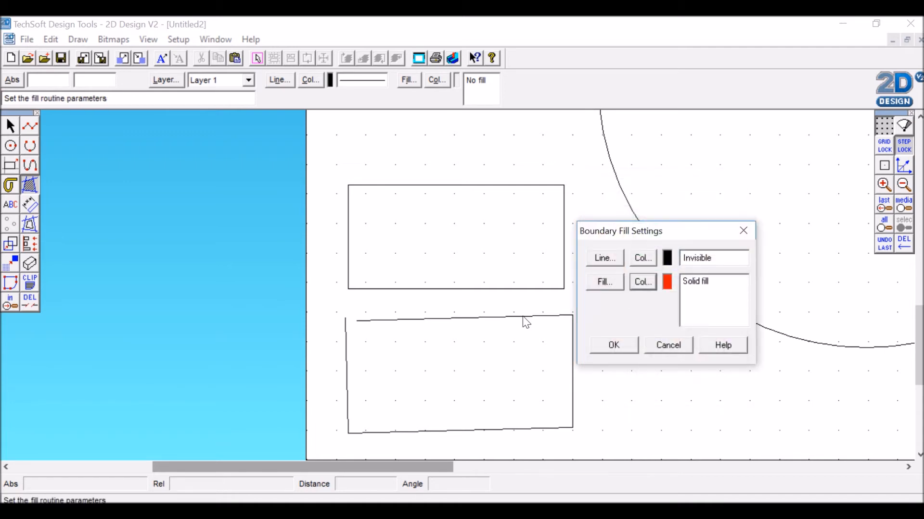
{"action": "left_click", "coordinate": [614, 348]}
{"action": "left_click", "coordinate": [479, 287]}
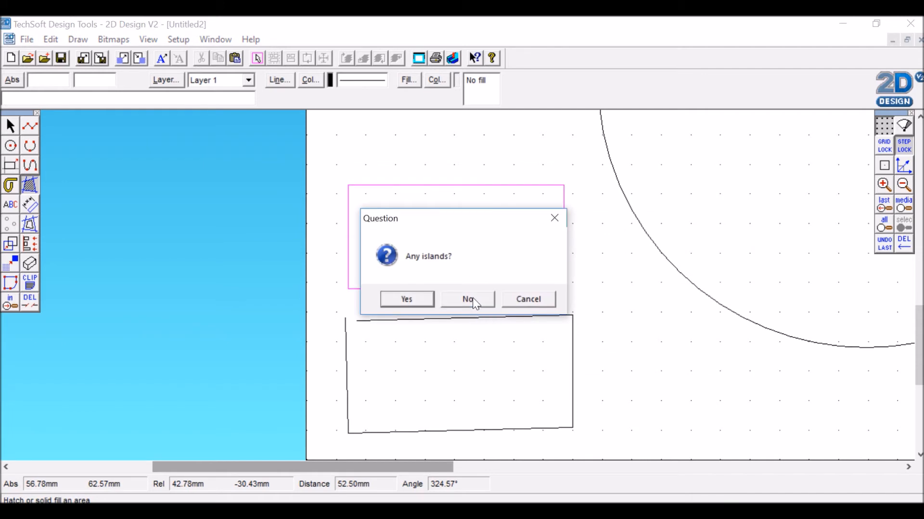
{"action": "left_click", "coordinate": [473, 299]}
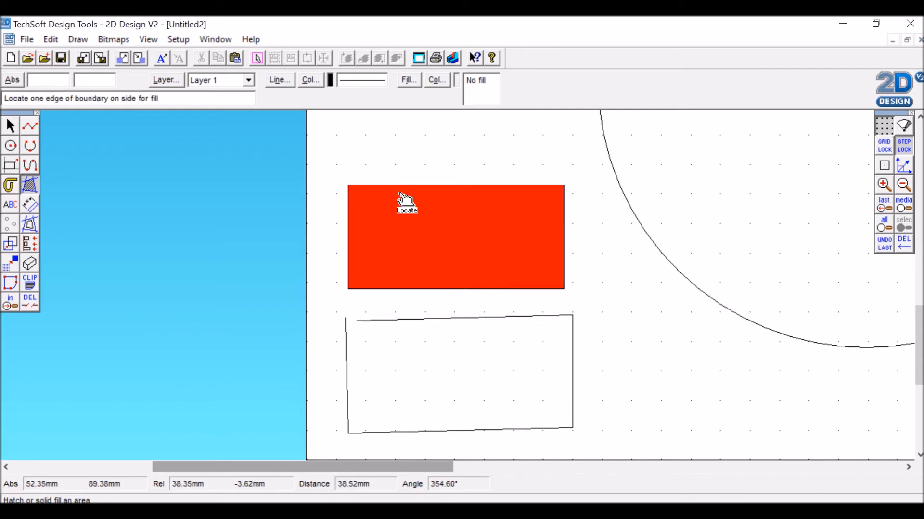
Try to apply the boundary fill to the open outline below the red rectangle and dismiss the message.
{"action": "left_click", "coordinate": [449, 433]}
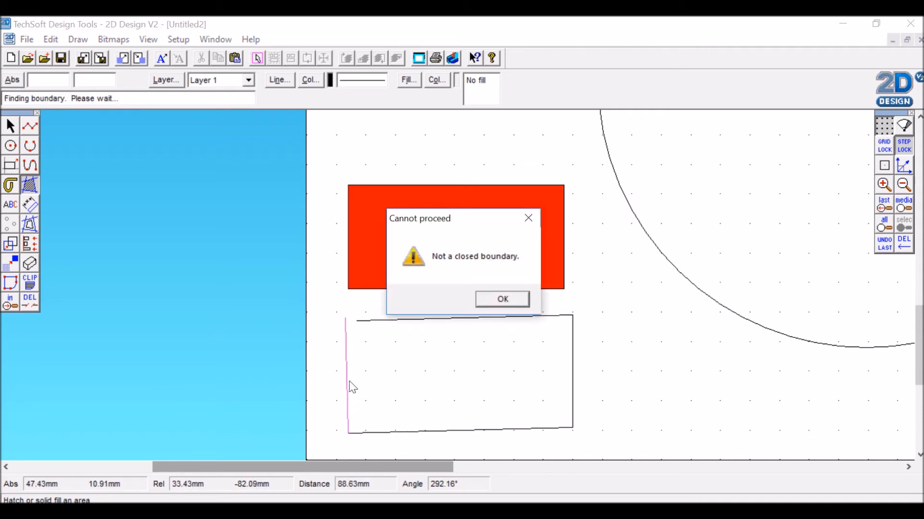
{"action": "left_click_drag", "start_coordinate": [430, 217], "coordinate": [635, 189]}
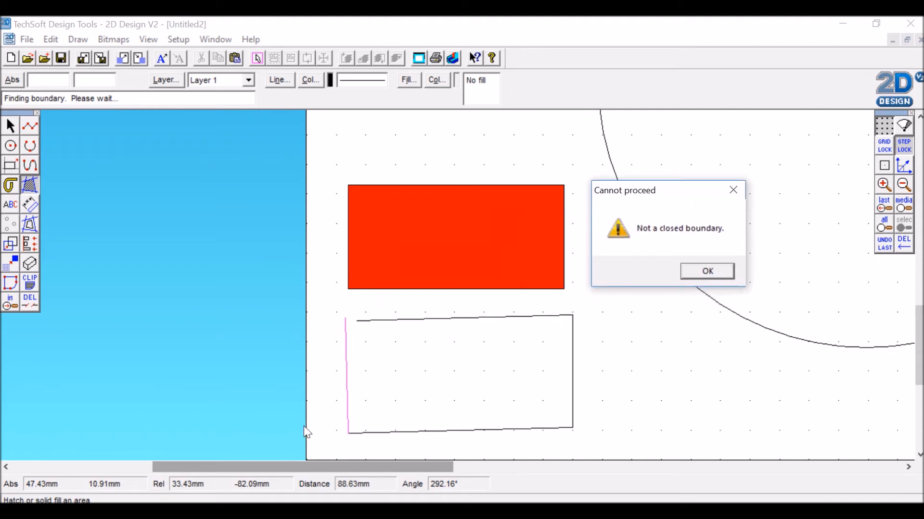
{"action": "left_click", "coordinate": [713, 272]}
Stretch the lower outline's top line leftwards past its left side and undo the change.
{"action": "left_click", "coordinate": [11, 127]}
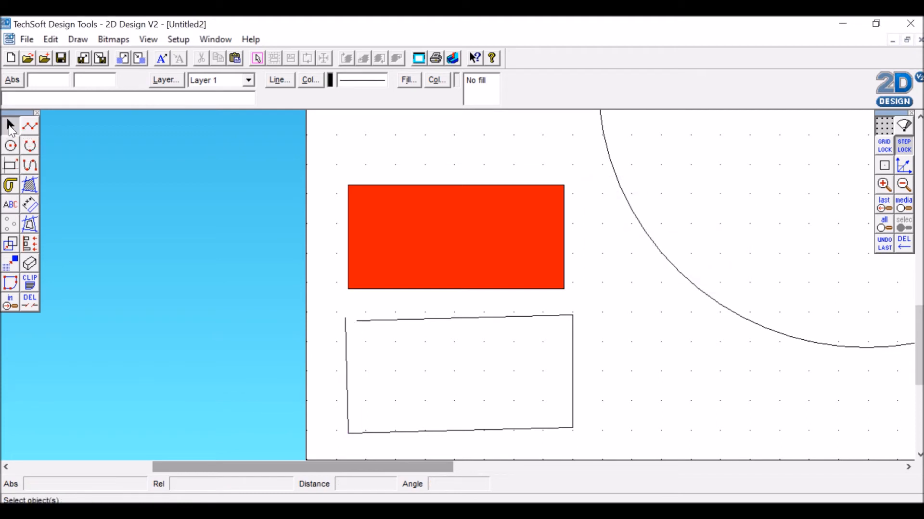
{"action": "left_click", "coordinate": [357, 321]}
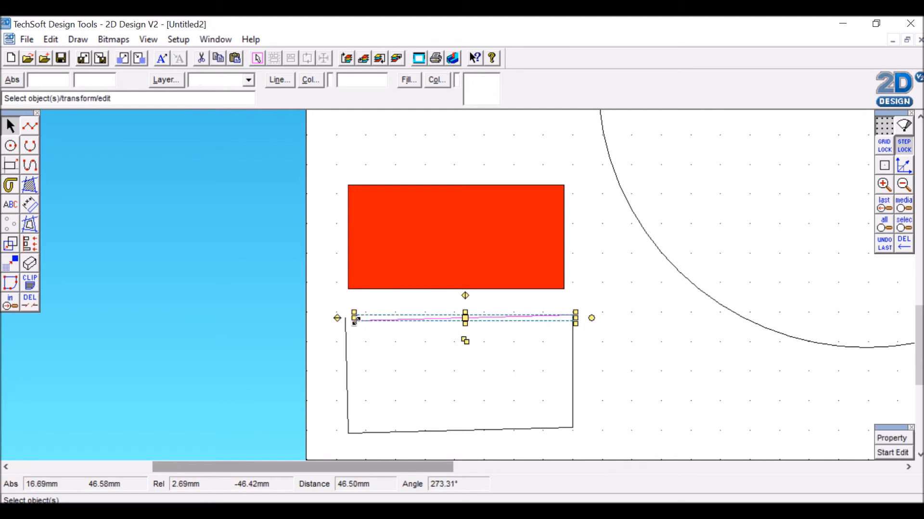
{"action": "left_click_drag", "start_coordinate": [355, 320], "coordinate": [328, 317]}
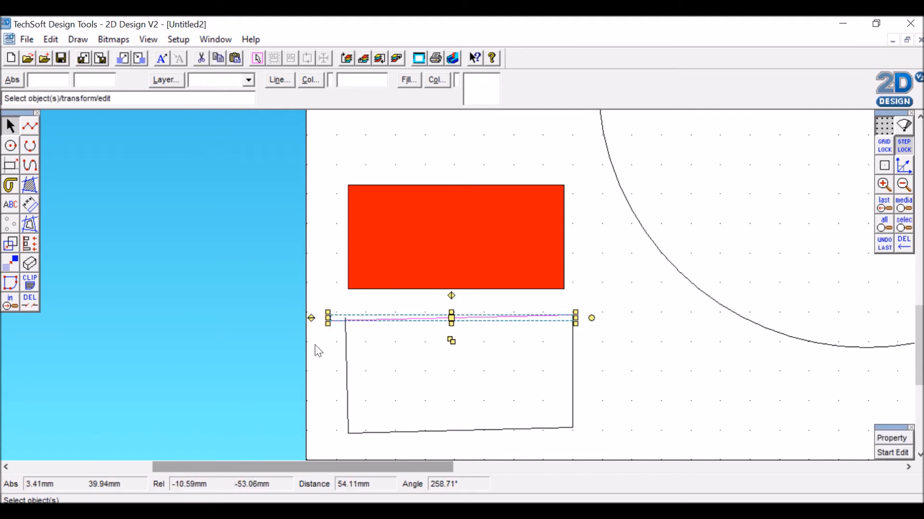
{"action": "left_click", "coordinate": [336, 340]}
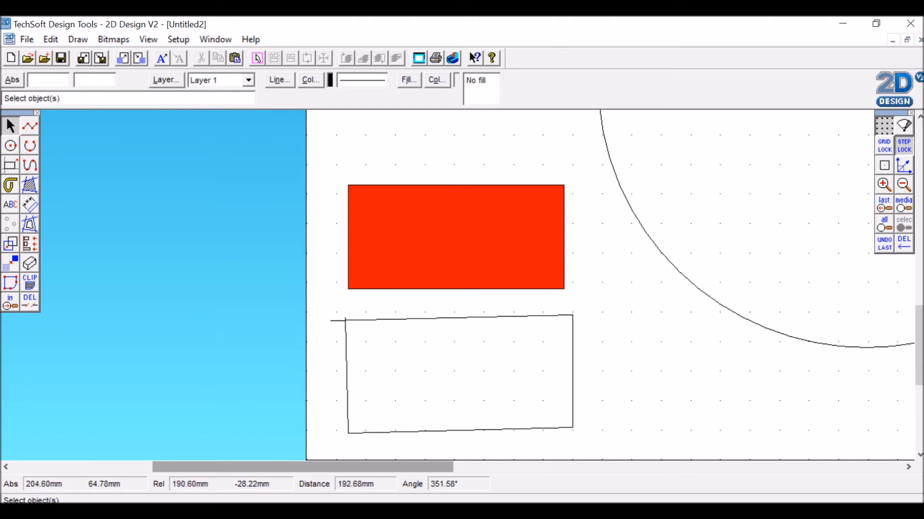
{"action": "left_click", "coordinate": [884, 244]}
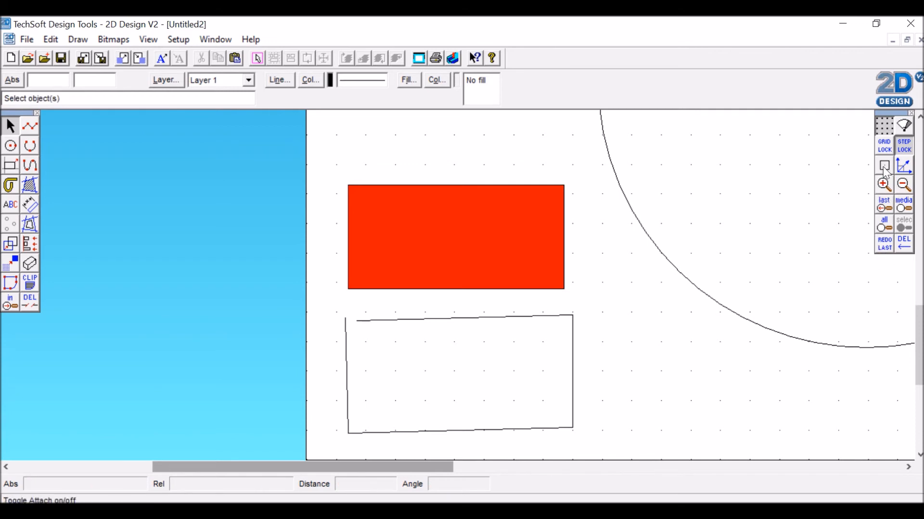
Bridge the lower outline's corner gap with a single line attached to both loose ends, and undo that line.
{"action": "left_click", "coordinate": [30, 126]}
{"action": "left_click", "coordinate": [50, 128]}
{"action": "left_click", "coordinate": [357, 321]}
{"action": "left_click", "coordinate": [345, 318]}
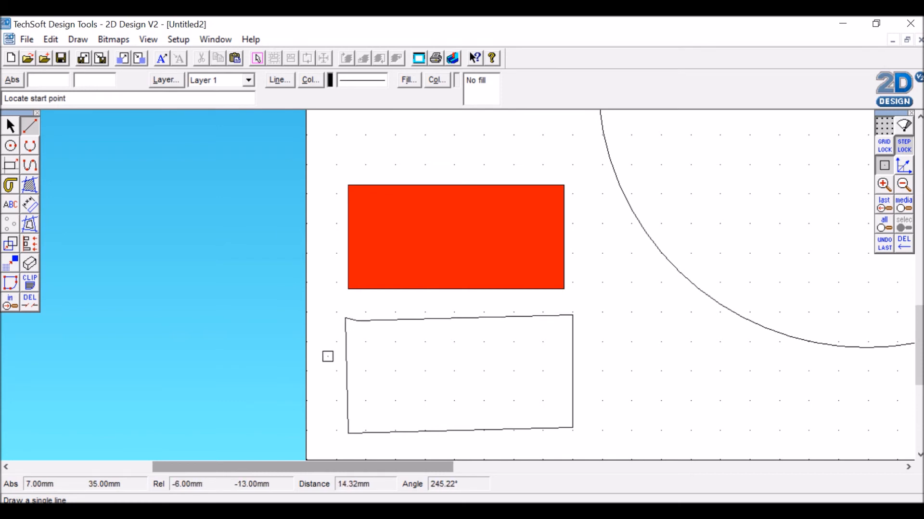
{"action": "left_click", "coordinate": [885, 244]}
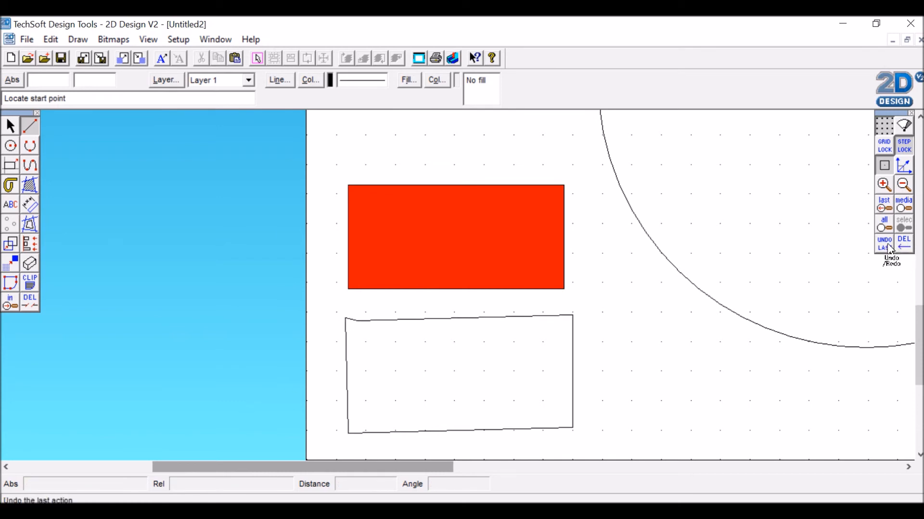
Stretch the lower outline's top line past its left side and delete the overhanging parts to form a closed corner.
{"action": "left_click", "coordinate": [11, 126]}
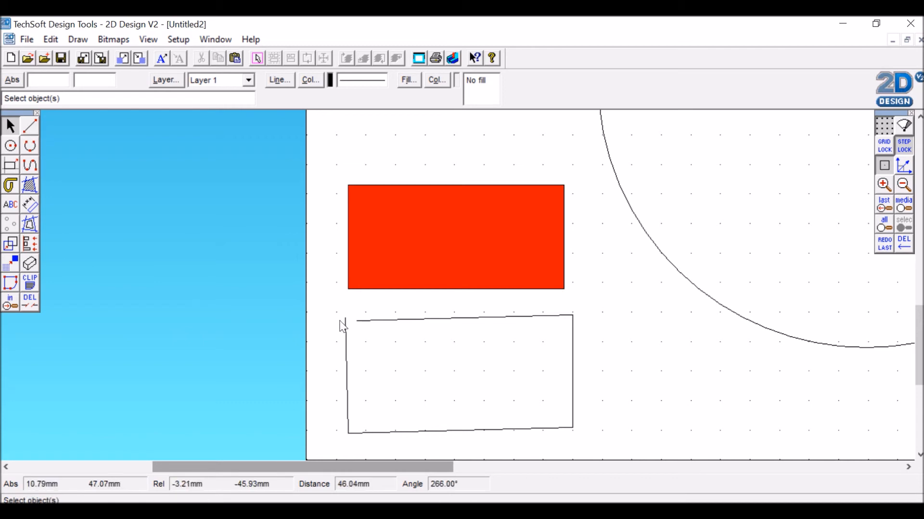
{"action": "left_click", "coordinate": [356, 320]}
{"action": "left_click_drag", "start_coordinate": [353, 319], "coordinate": [333, 319]}
{"action": "left_click", "coordinate": [36, 303]}
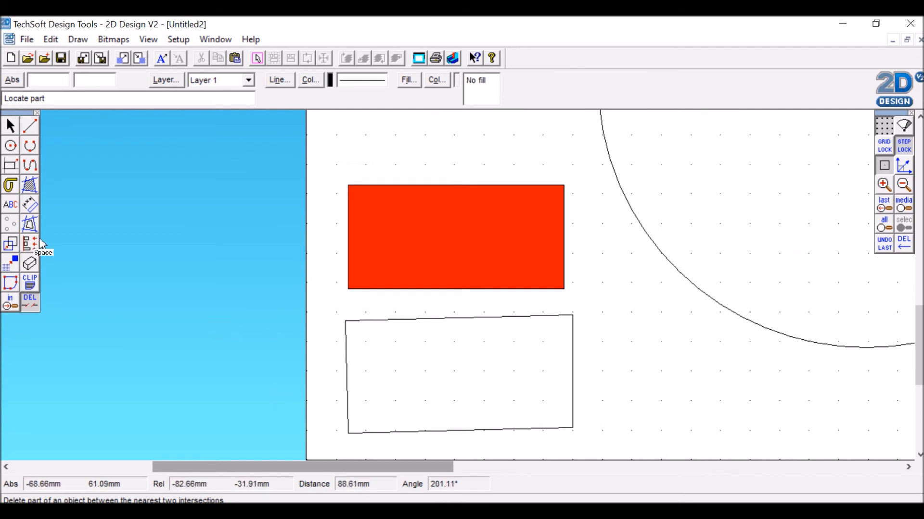
Fill the closed lower outline with solid red, without islands, and undo the fill.
{"action": "double_click", "coordinate": [30, 184]}
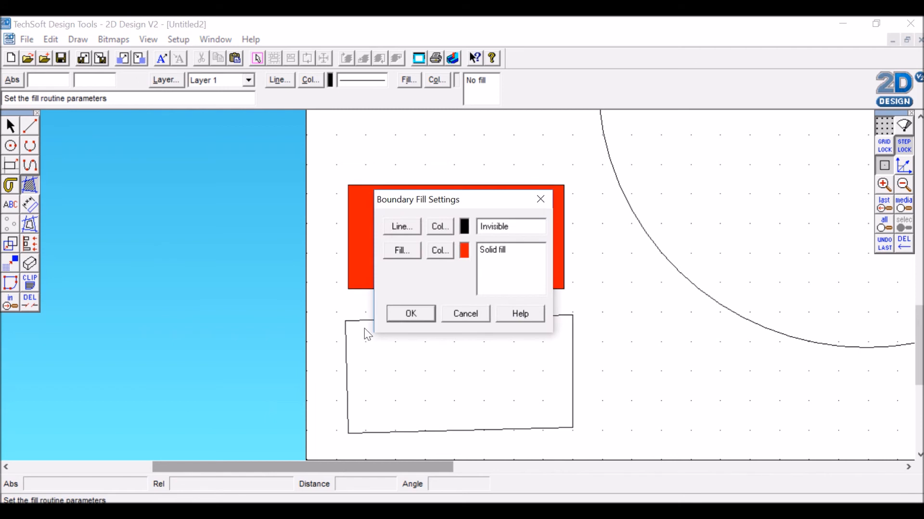
{"action": "left_click", "coordinate": [391, 321]}
{"action": "left_click", "coordinate": [381, 432]}
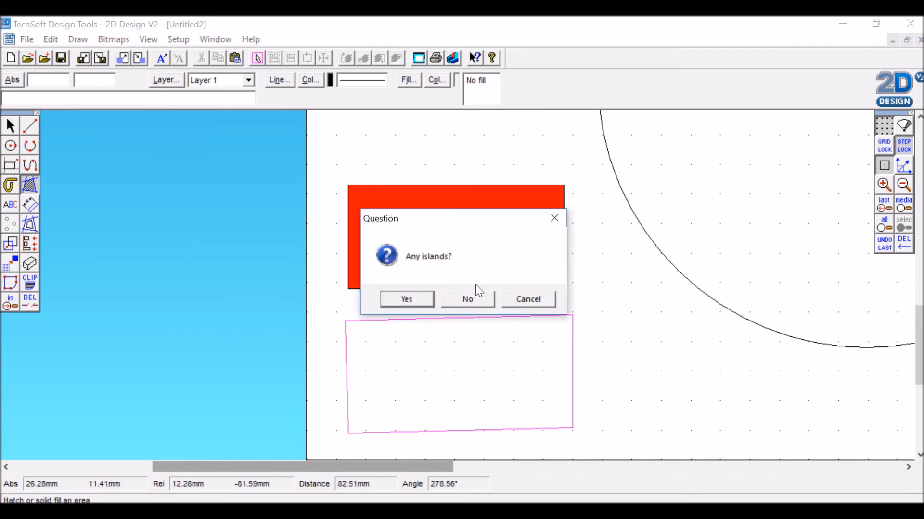
{"action": "left_click", "coordinate": [466, 303]}
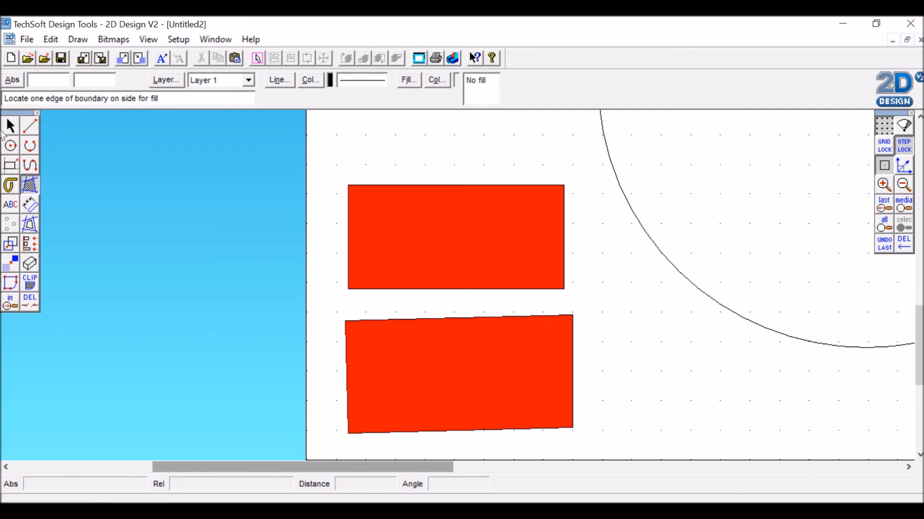
{"action": "left_click", "coordinate": [884, 243]}
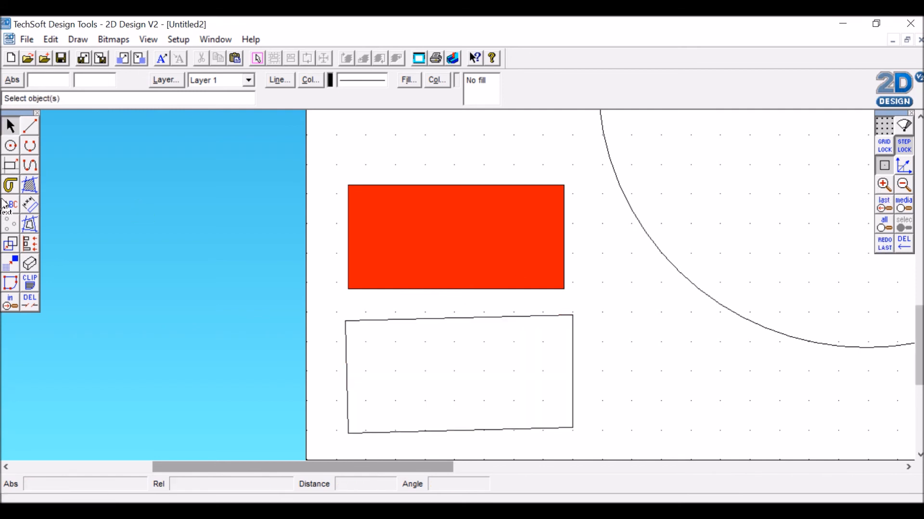
With attach off, draw a single slanted line crossing the right side of the lower outline.
{"action": "left_click", "coordinate": [30, 126]}
{"action": "left_click", "coordinate": [618, 400]}
{"action": "left_click", "coordinate": [521, 379]}
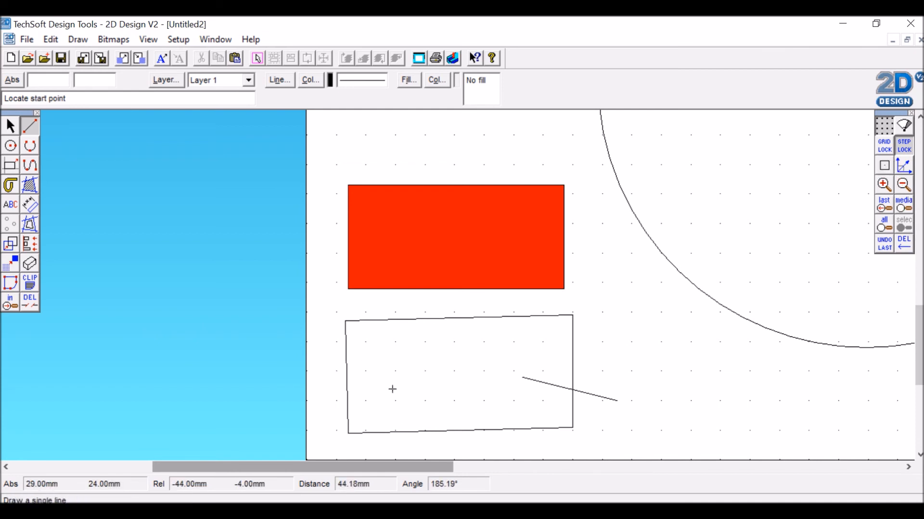
Try to boundary-fill the lower outline with solid red while the slanted line still crosses its right side.
{"action": "left_click", "coordinate": [31, 186]}
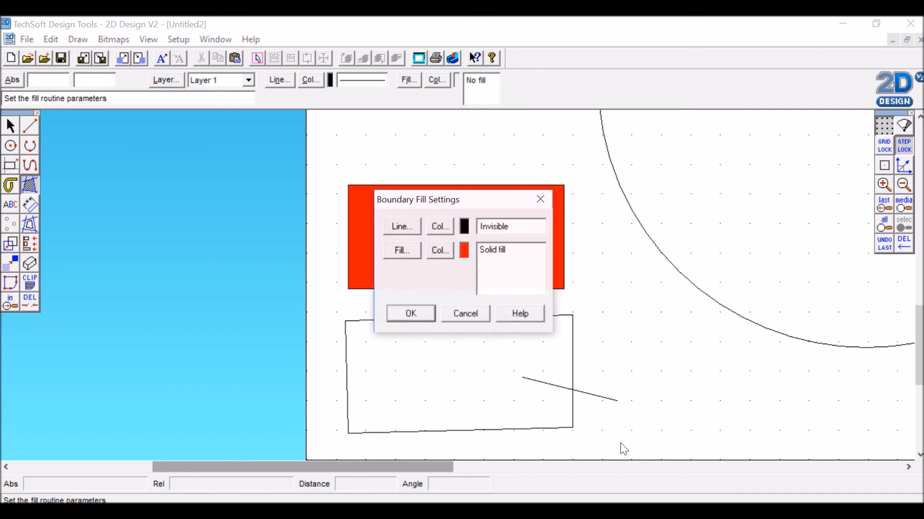
{"action": "left_click", "coordinate": [414, 312]}
{"action": "left_click", "coordinate": [453, 318]}
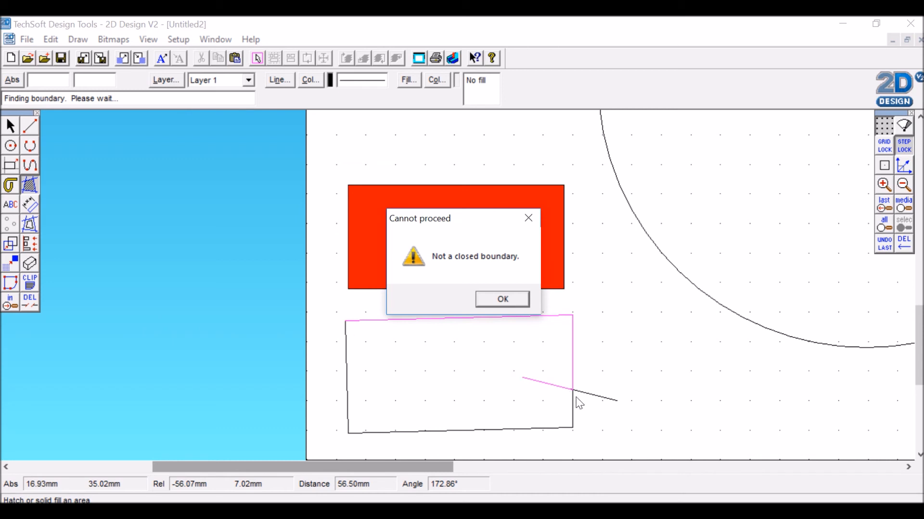
{"action": "left_click", "coordinate": [512, 296]}
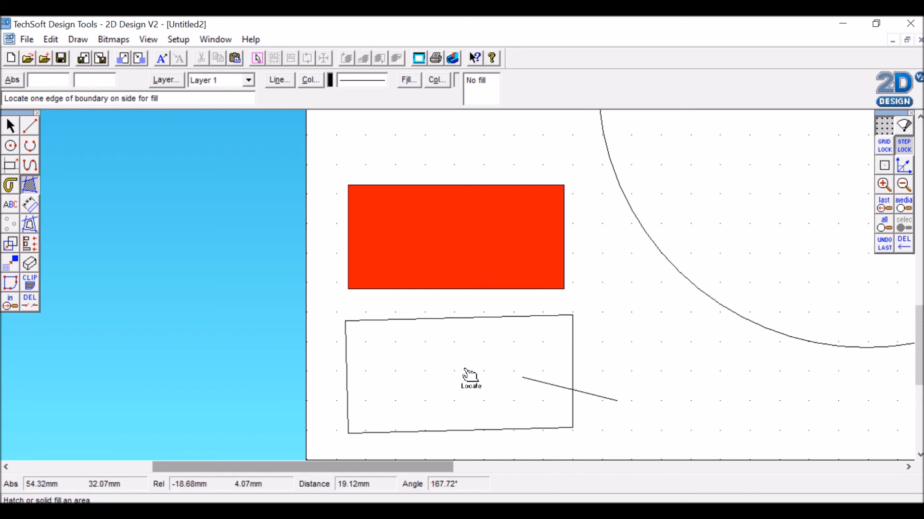
Delete the part of the slanted line inside the lower outline and fill the outline with solid red, without islands.
{"action": "left_click", "coordinate": [30, 303]}
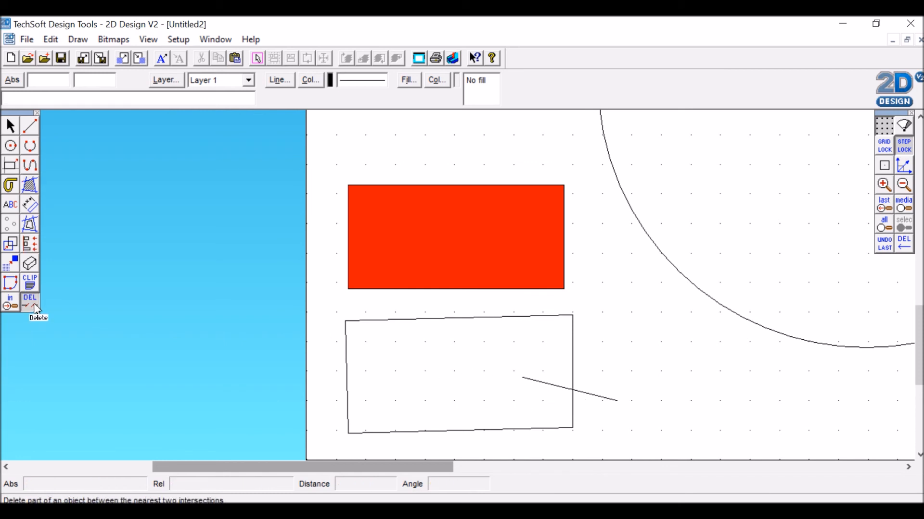
{"action": "left_click", "coordinate": [542, 389]}
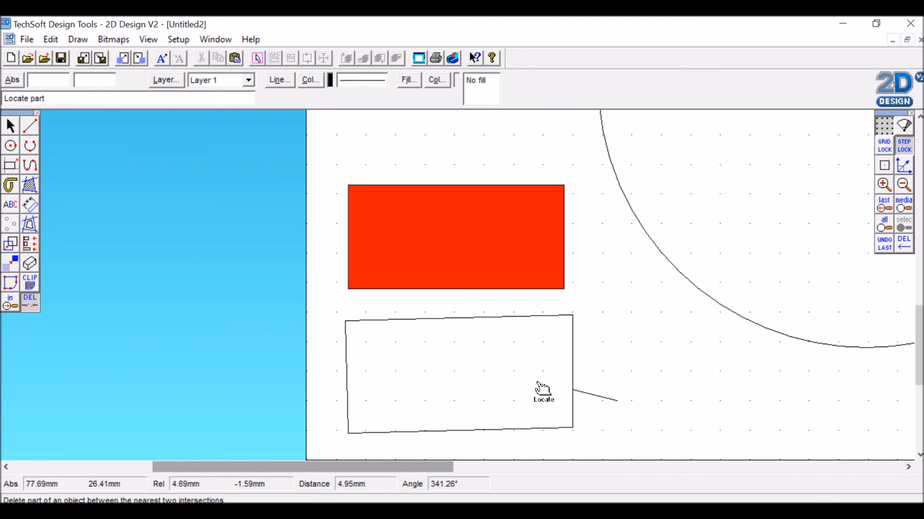
{"action": "left_click", "coordinate": [29, 185]}
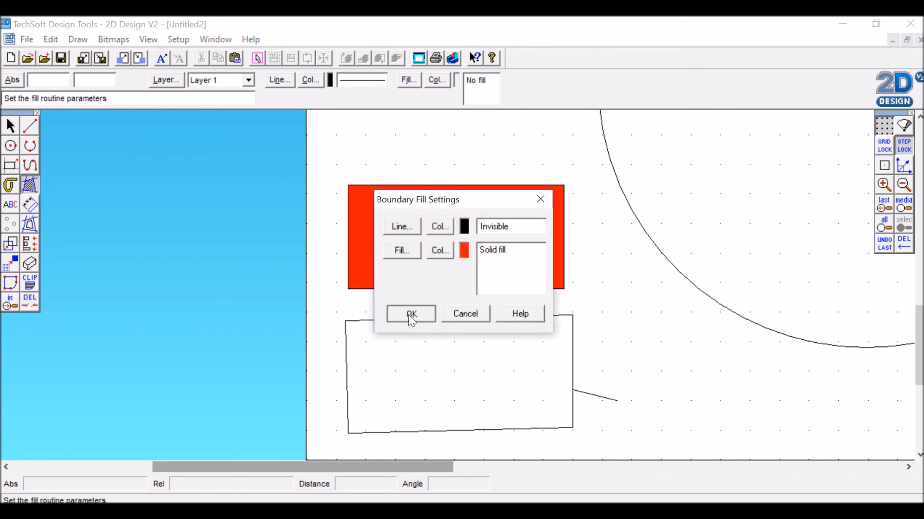
{"action": "left_click", "coordinate": [412, 320]}
{"action": "left_click", "coordinate": [376, 327]}
{"action": "left_click", "coordinate": [452, 305]}
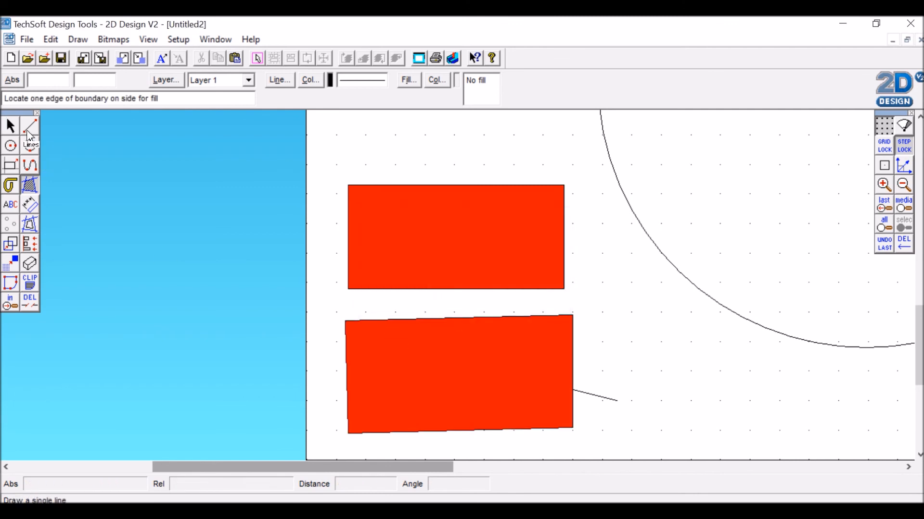
With attach on, draw a single line from the slanted stub's end at the lower shape's right side back into the red fill.
{"action": "left_click", "coordinate": [26, 134]}
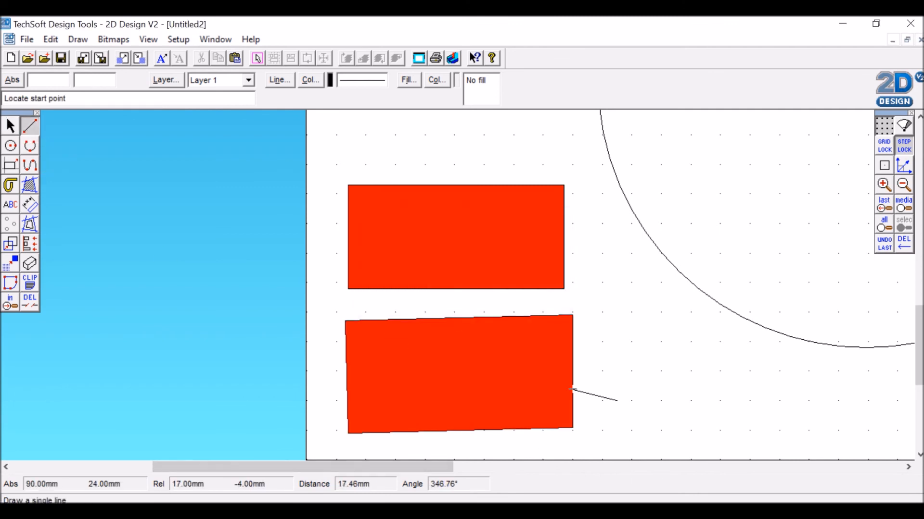
{"action": "left_click", "coordinate": [884, 165]}
{"action": "left_click", "coordinate": [579, 392]}
{"action": "left_click", "coordinate": [515, 374]}
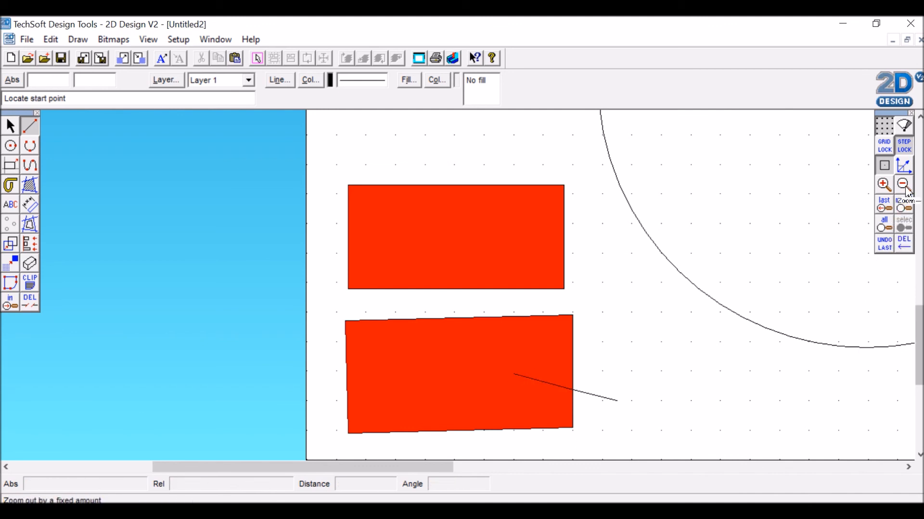
{"action": "left_click", "coordinate": [900, 206]}
{"action": "scroll", "coordinate": [763, 361], "scroll_direction": "up", "scroll_amount": 3}
{"action": "middle_click", "coordinate": [687, 398]}
{"action": "middle_click", "coordinate": [801, 429]}
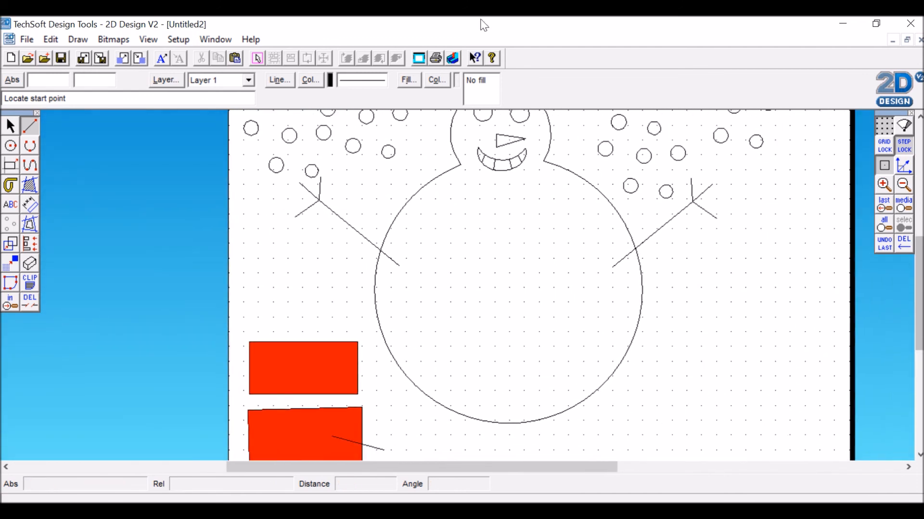